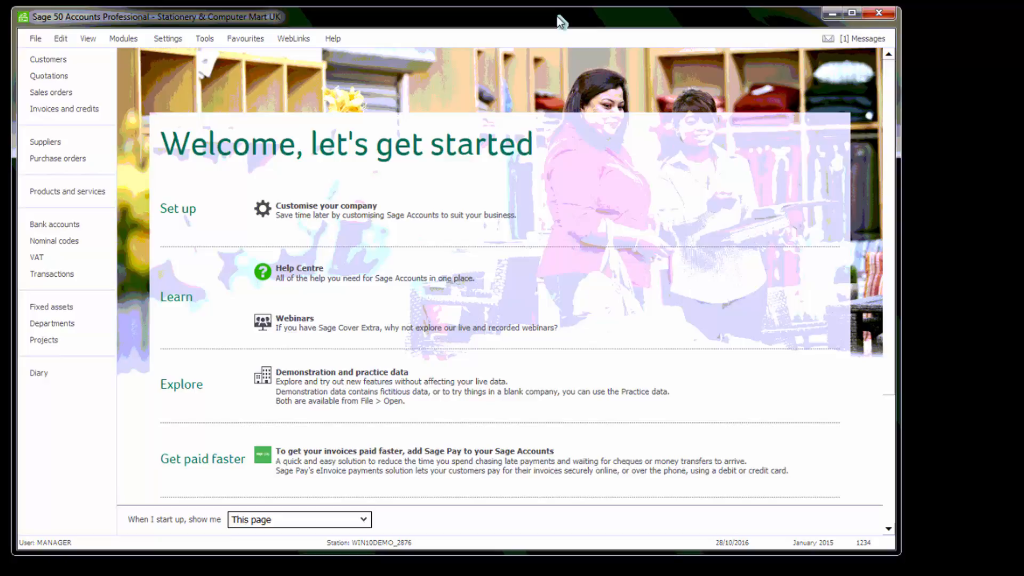
Step: Check the user access rights list for the separate PT1 user and close the list
click(171, 41)
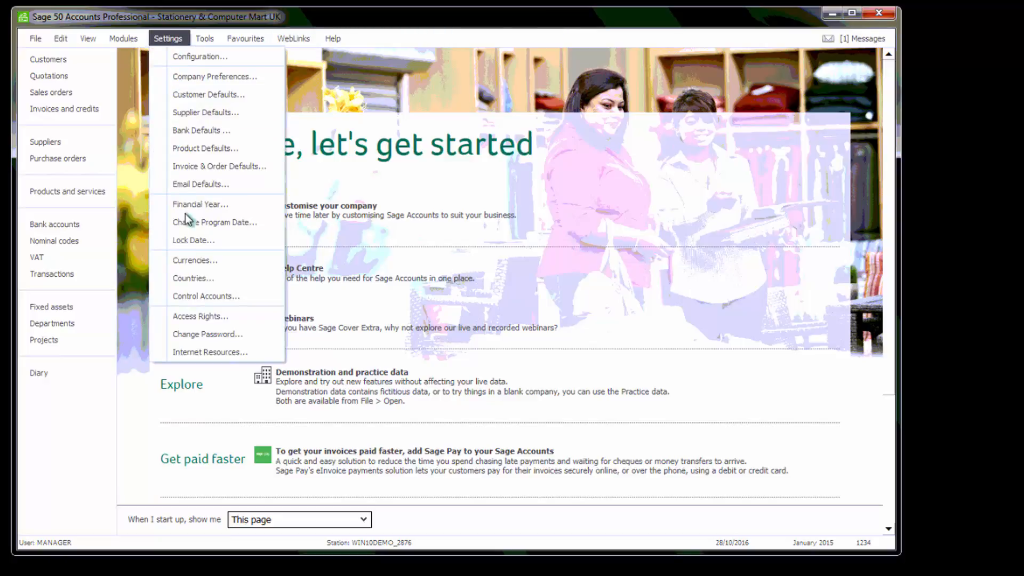
click(189, 318)
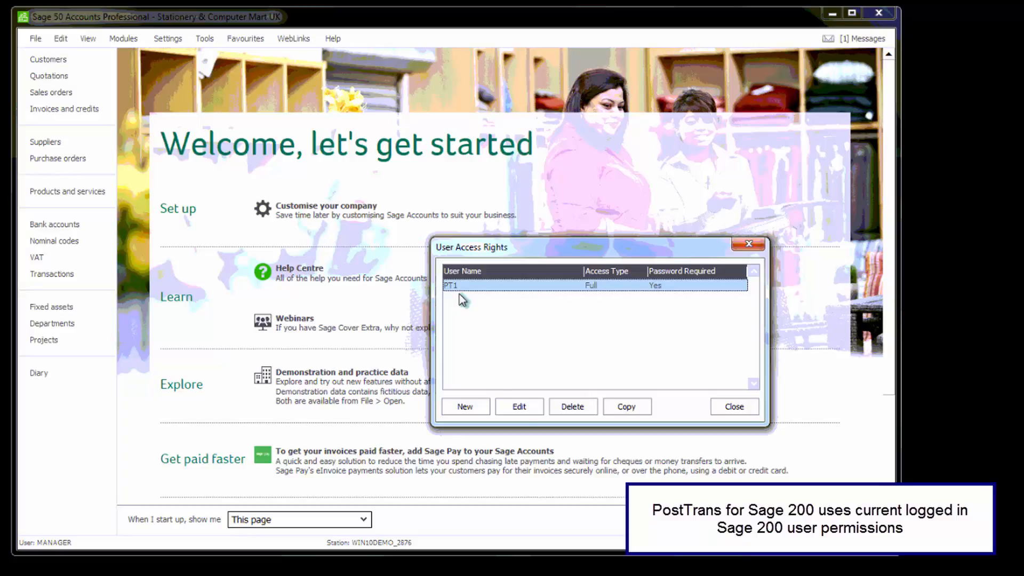
click(736, 410)
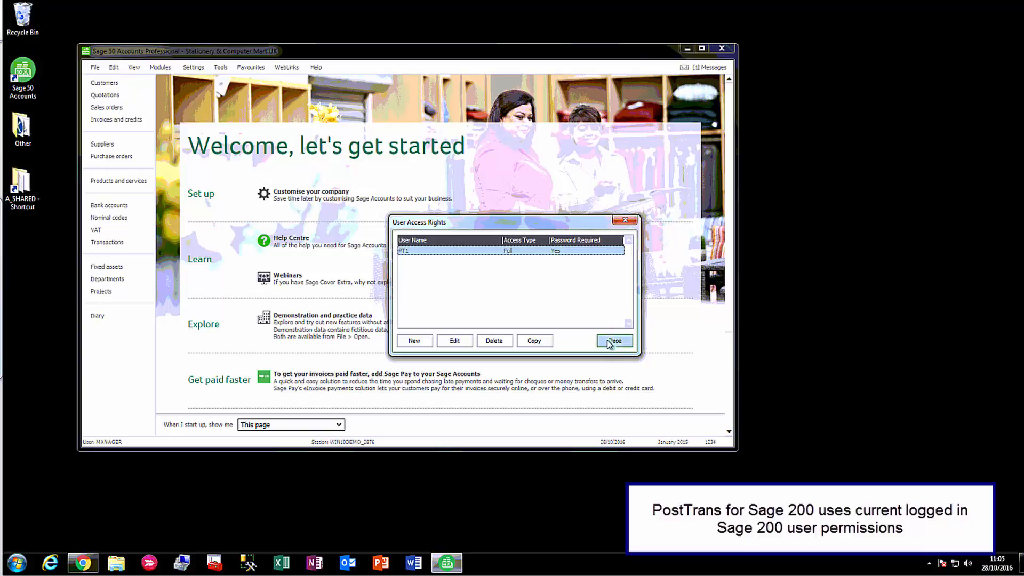
click(610, 341)
Step: Switch to Chrome and download the PostTrans for Sage 50 v17 2011 to v22 2016 installer from the Sage 50 Download/Install page
click(447, 563)
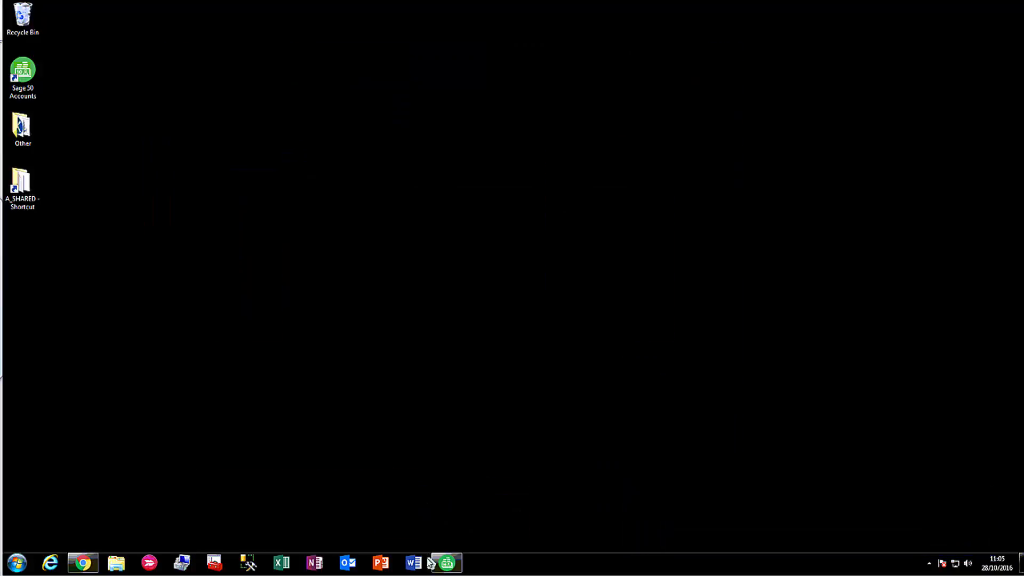
click(84, 567)
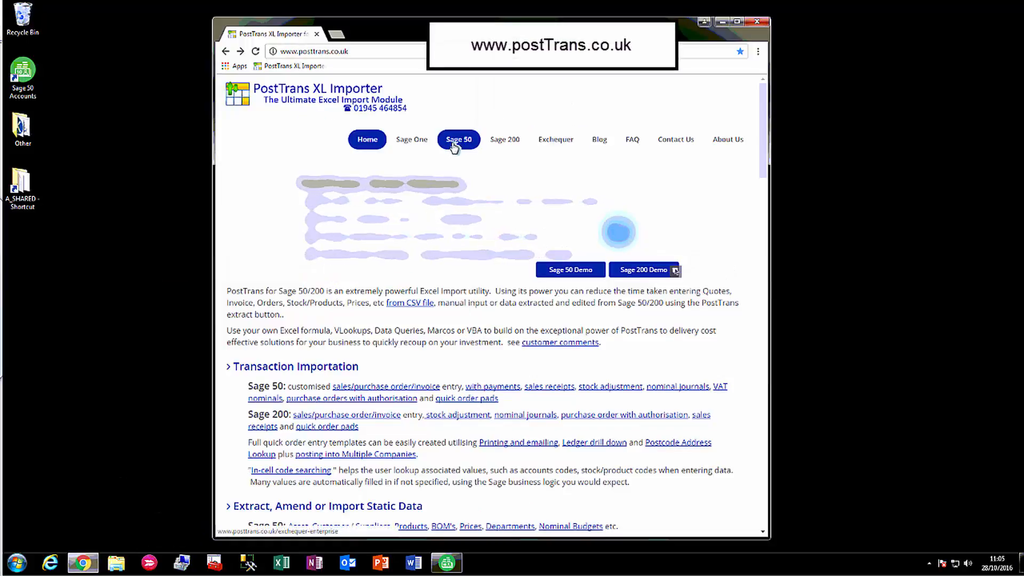
mouse_move(454, 148)
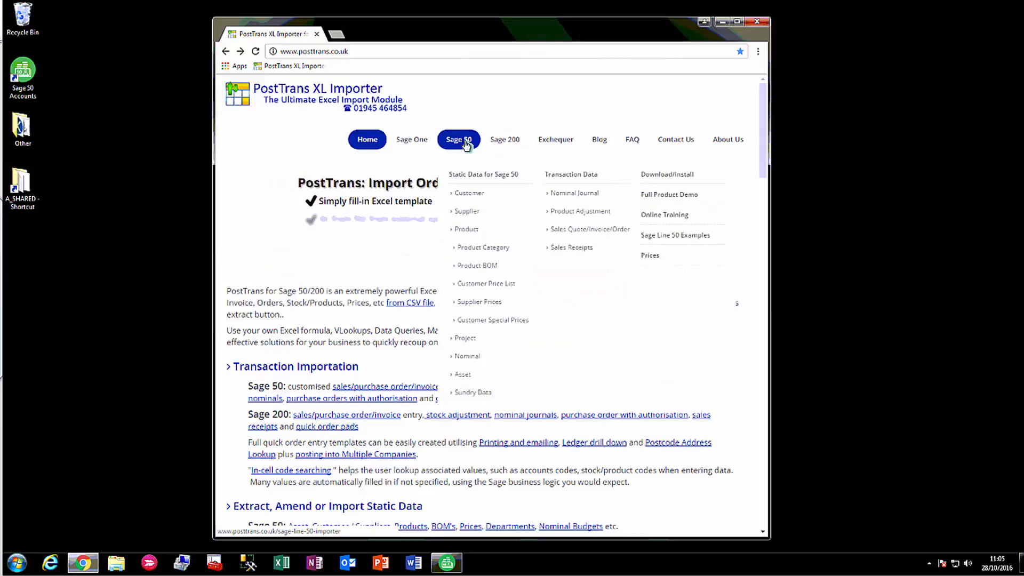
click(663, 179)
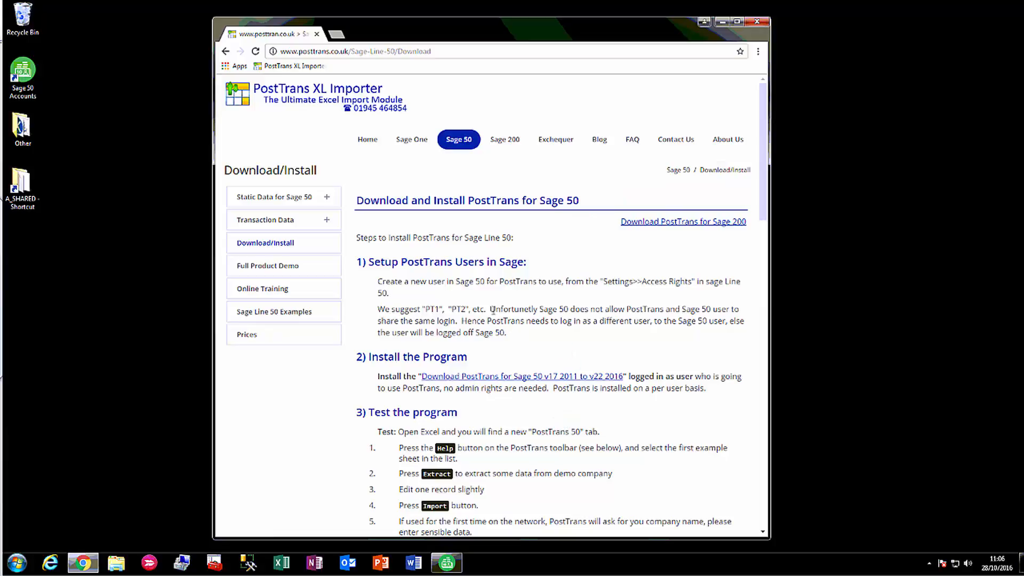
scroll(521, 411, down, 3)
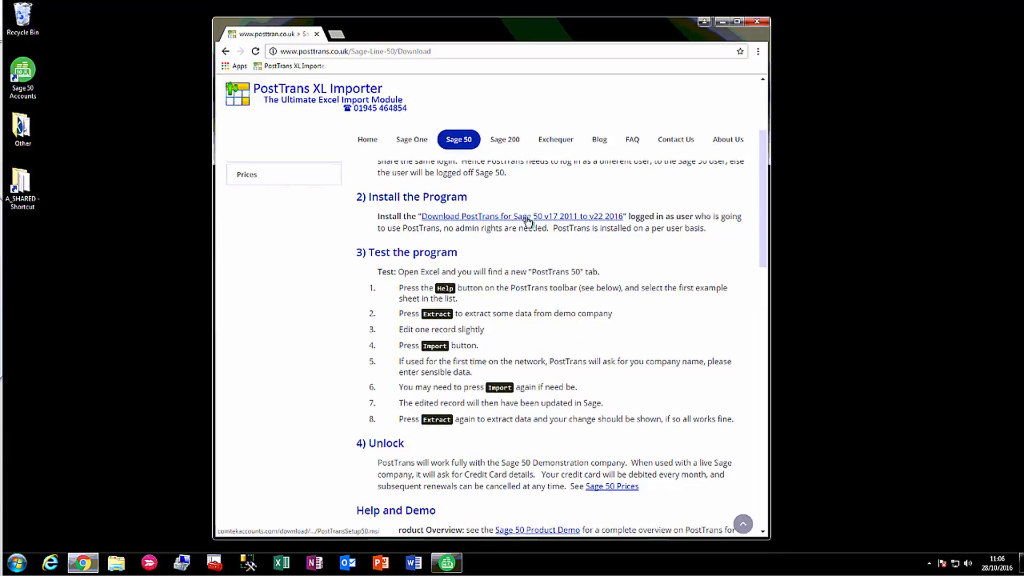
click(528, 220)
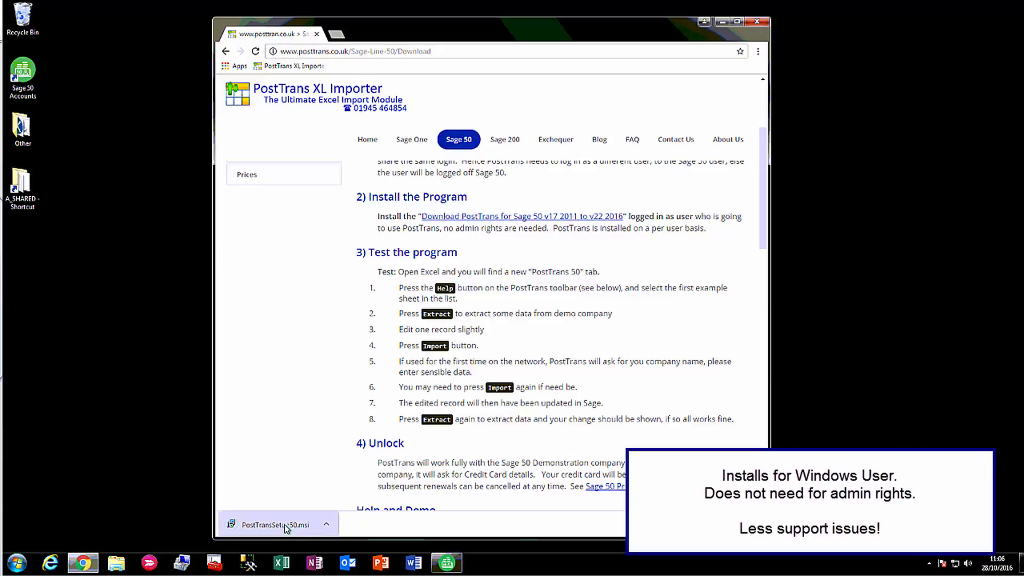
Step: Run the downloaded PostTransSetup50.msi, allow it through the security warning, and minimise the browser
click(283, 524)
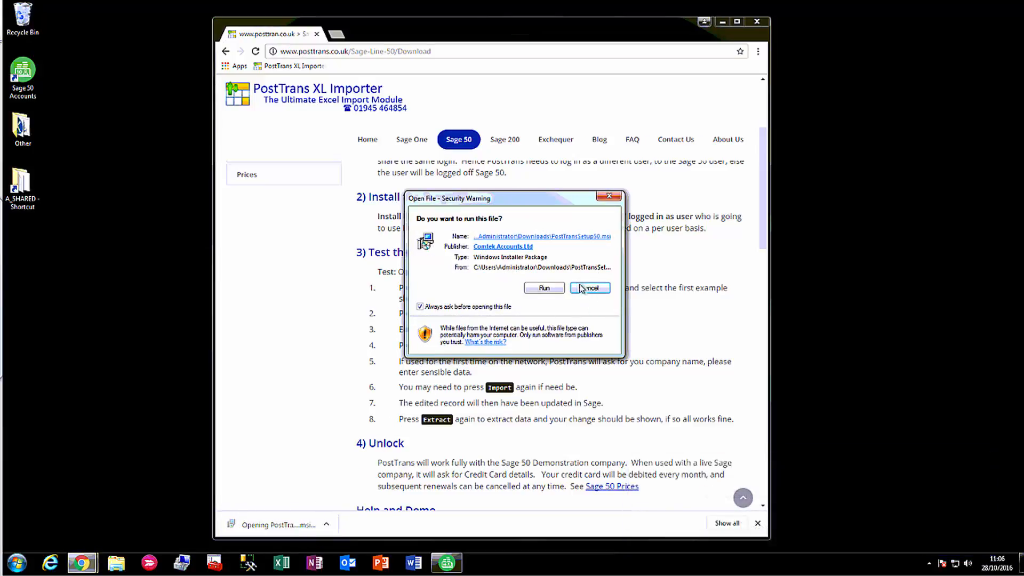
click(553, 288)
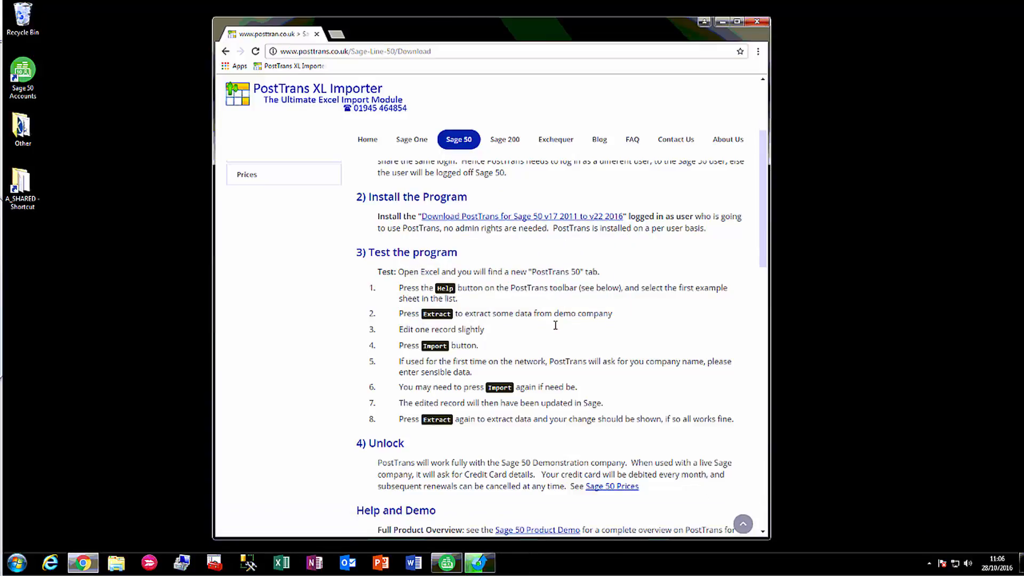
click(722, 22)
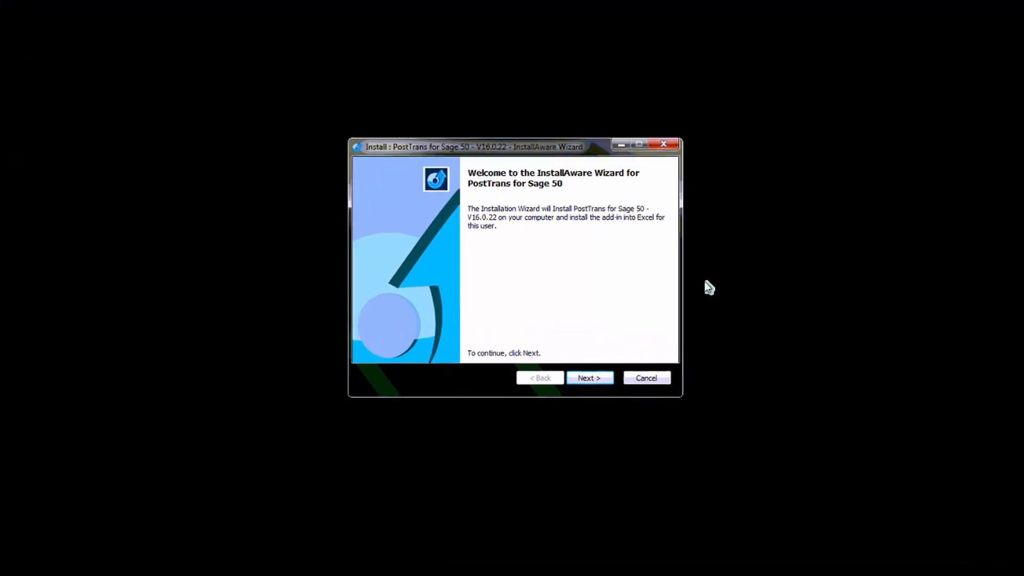
Step: Accept the license agreement and complete the installation of PostTrans for Sage 50
click(593, 379)
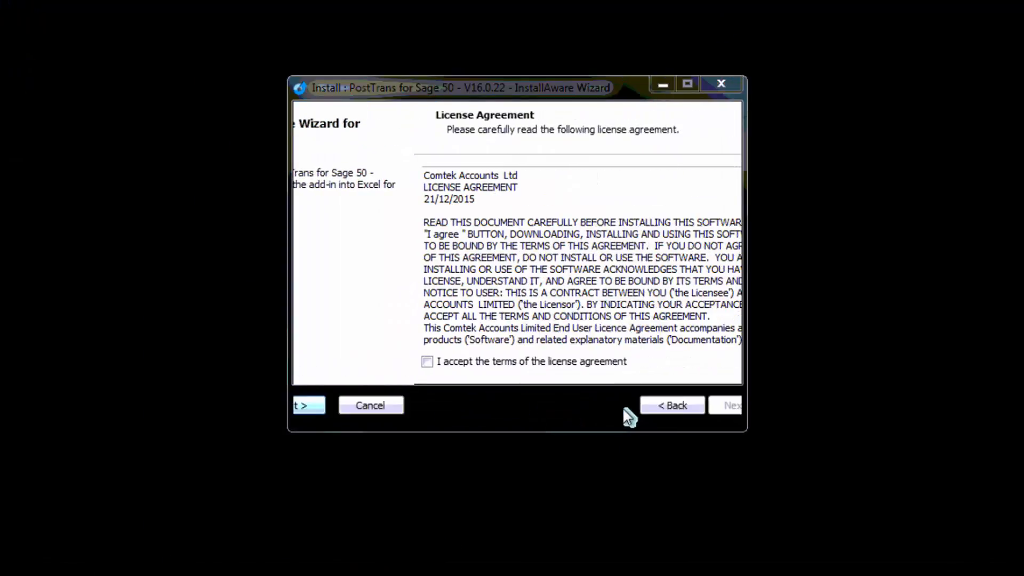
click(306, 361)
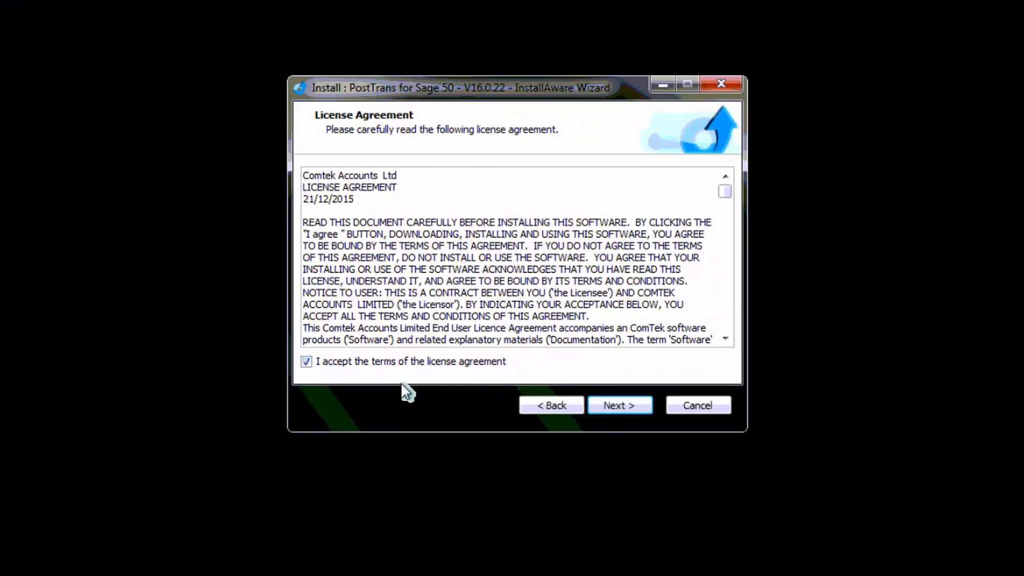
click(611, 409)
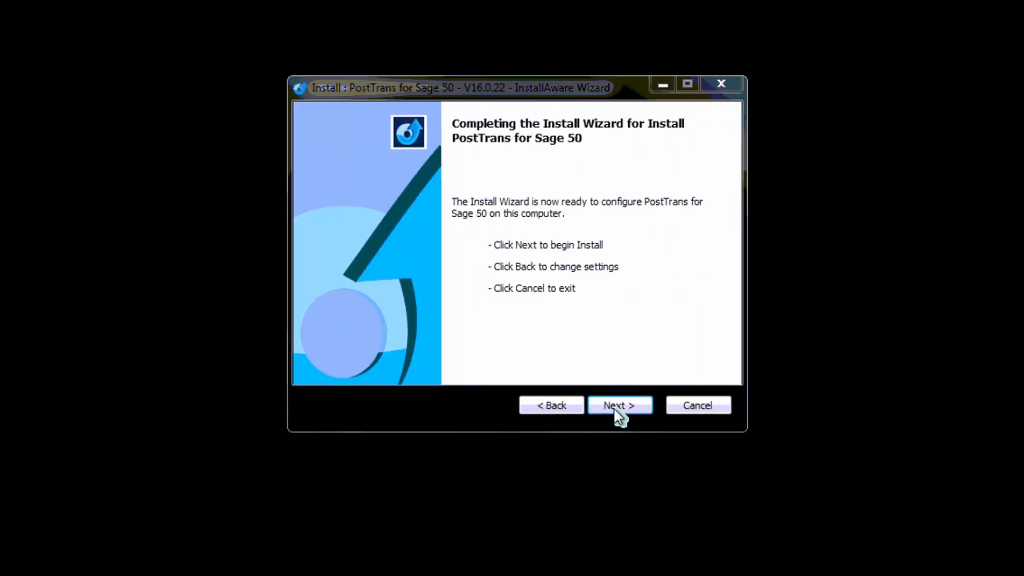
click(617, 408)
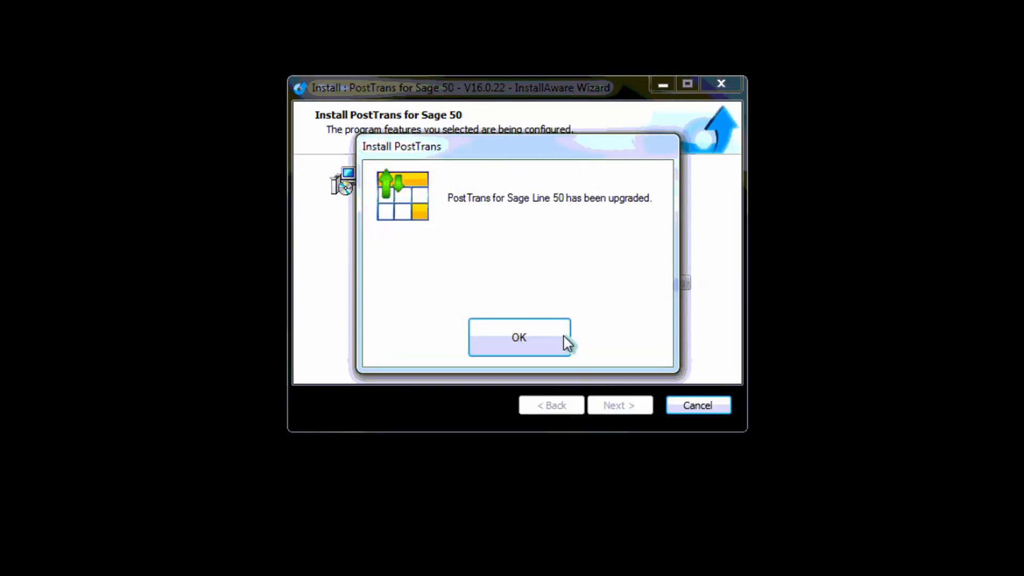
click(538, 334)
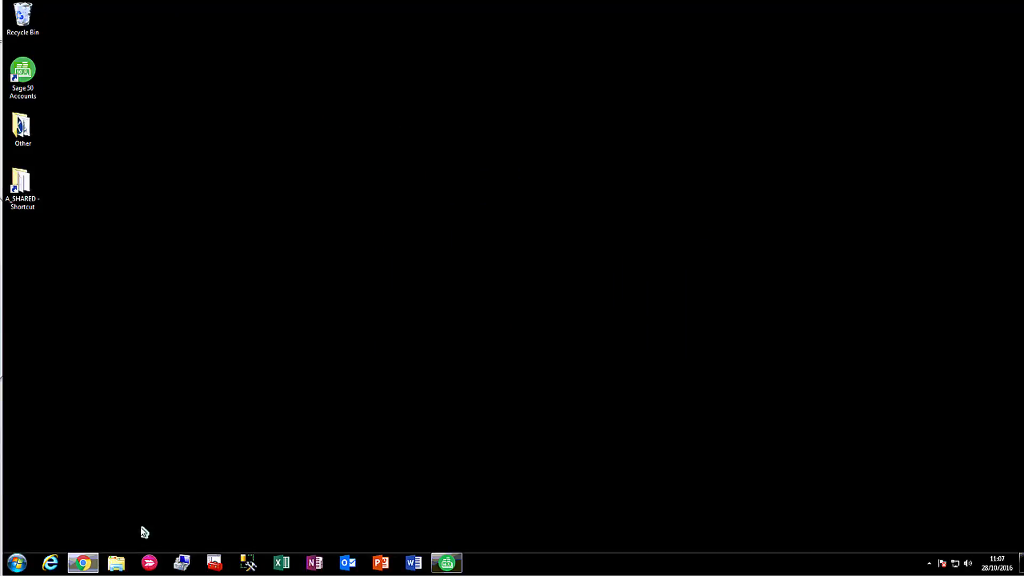
Step: Start Excel and create a blank workbook
click(279, 564)
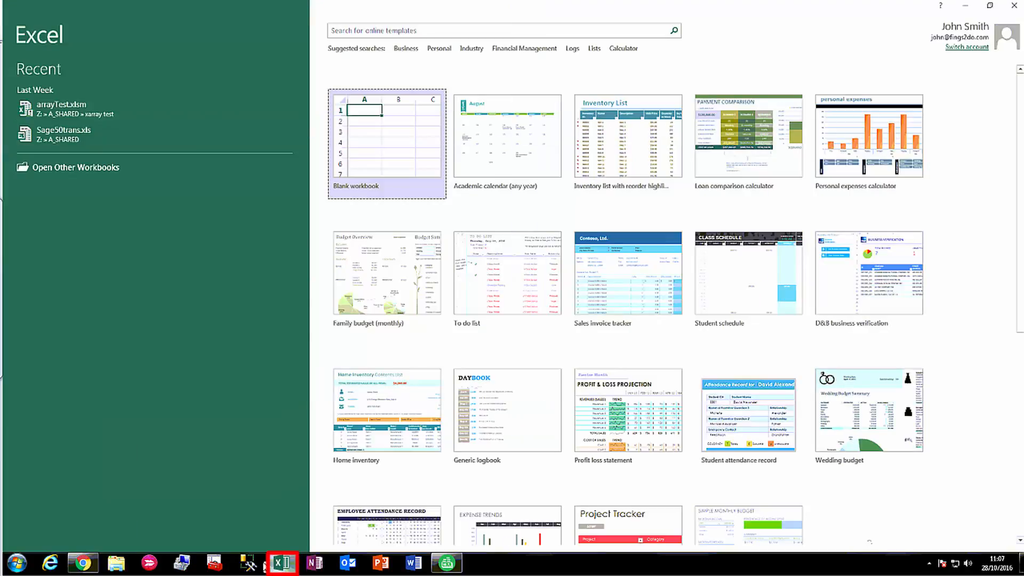
click(388, 162)
click(412, 174)
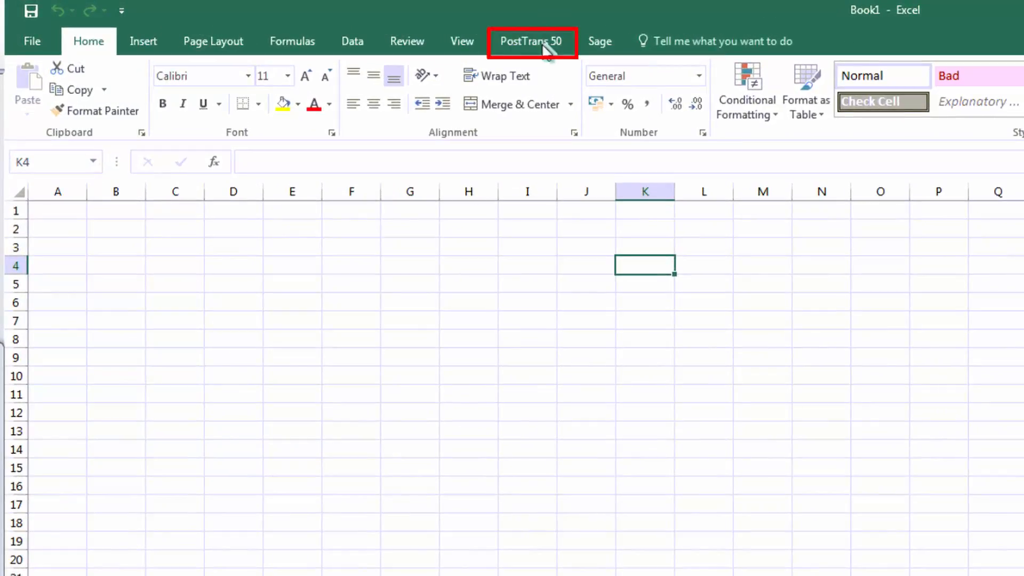
Step: Open the Test Sage Connection Template from the PostTrans 50 help examples
click(544, 51)
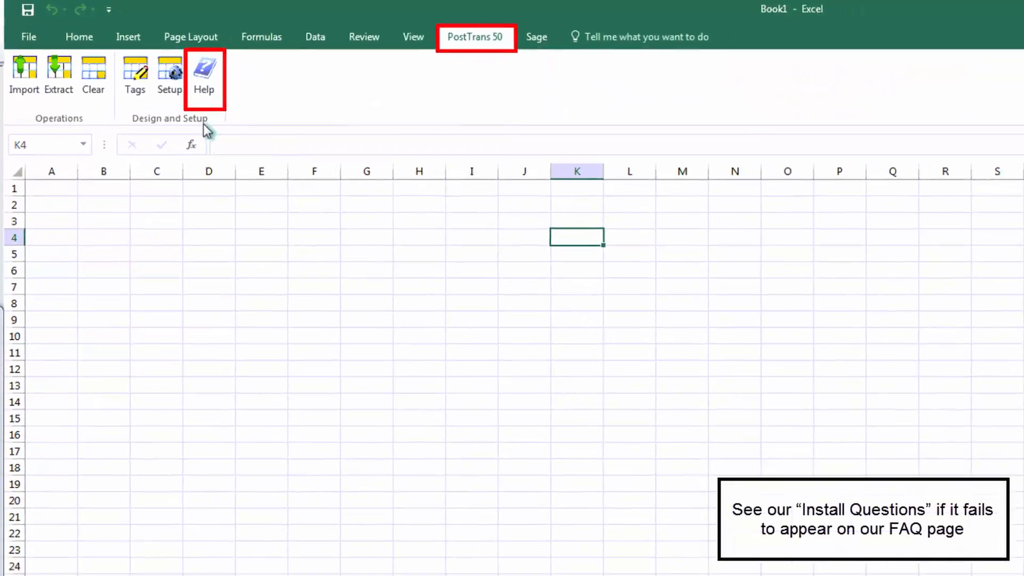
click(203, 72)
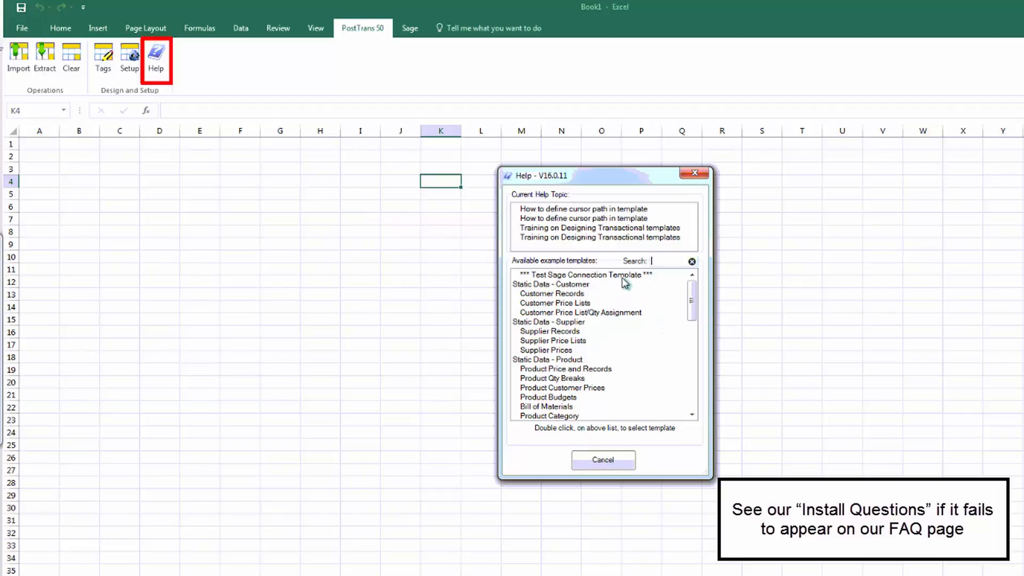
click(614, 278)
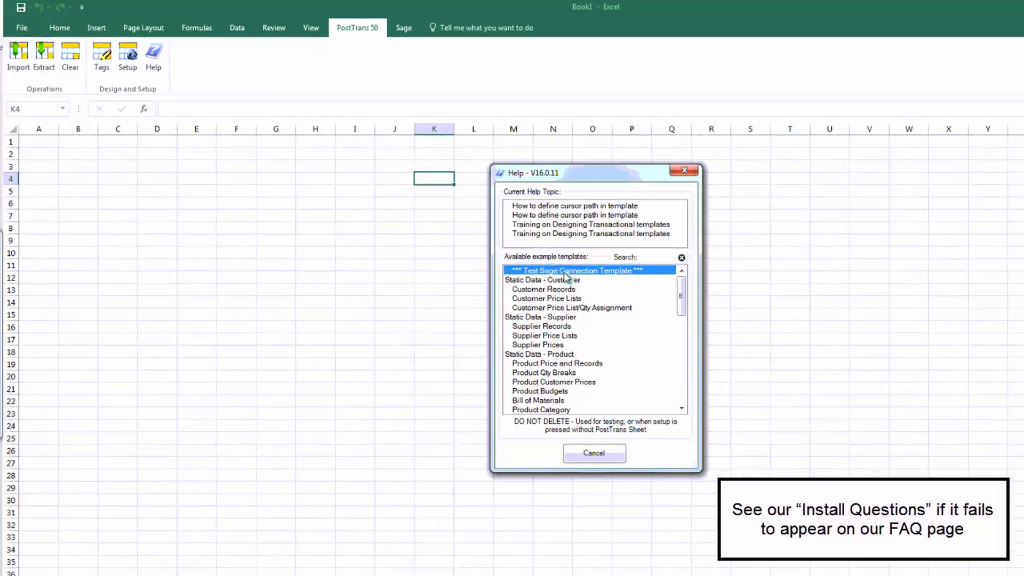
double_click(572, 278)
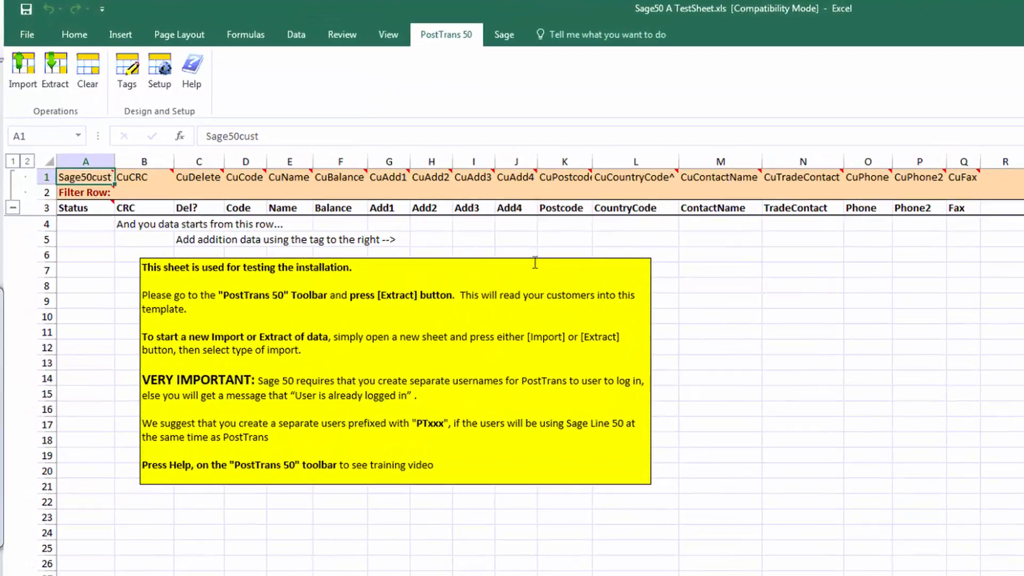
Step: Move the yellow instruction text box clear of the data area and select cell B4
click(369, 178)
drag(533, 258, 1023, 497)
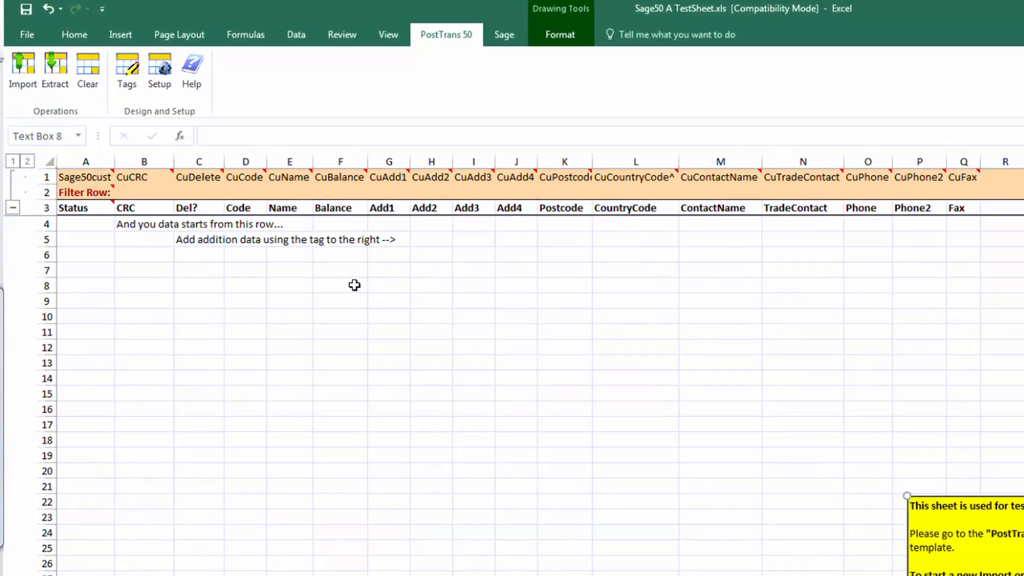
click(140, 226)
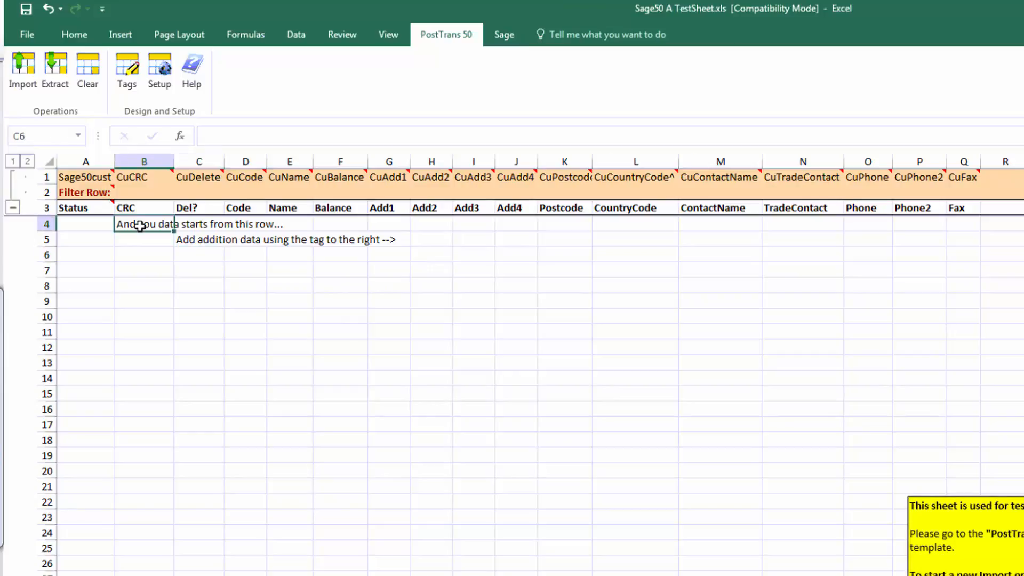
Step: Extract the customer records with Overwrite All, logging in as PT1 with its password and remembering the login for the company
click(55, 75)
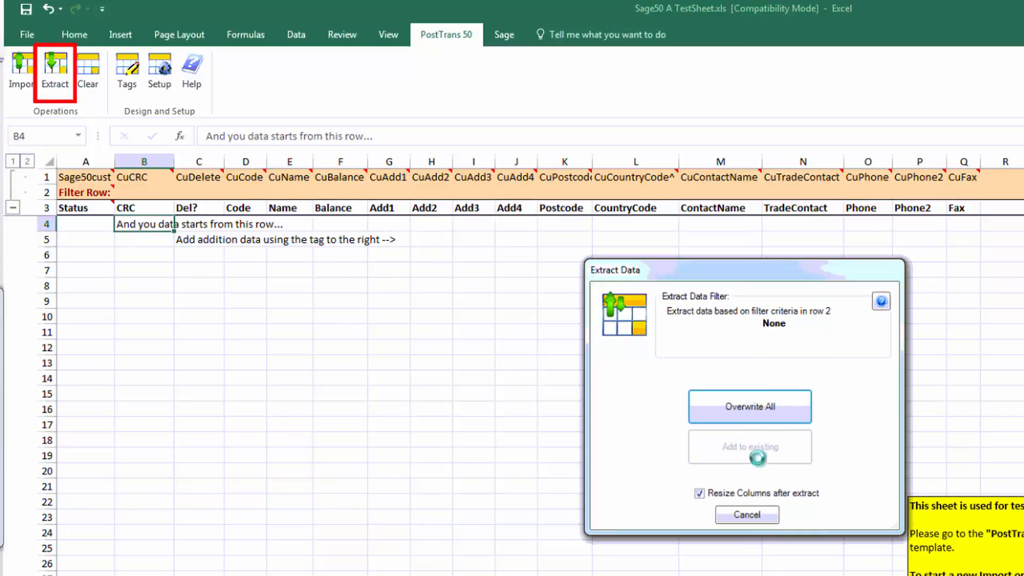
click(773, 417)
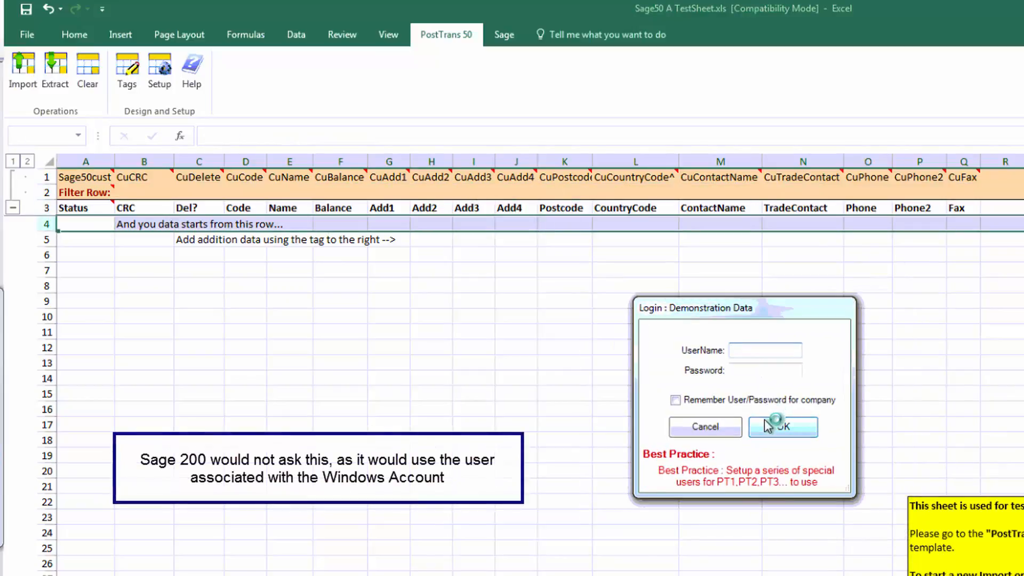
text(PT1)
key(Tab)
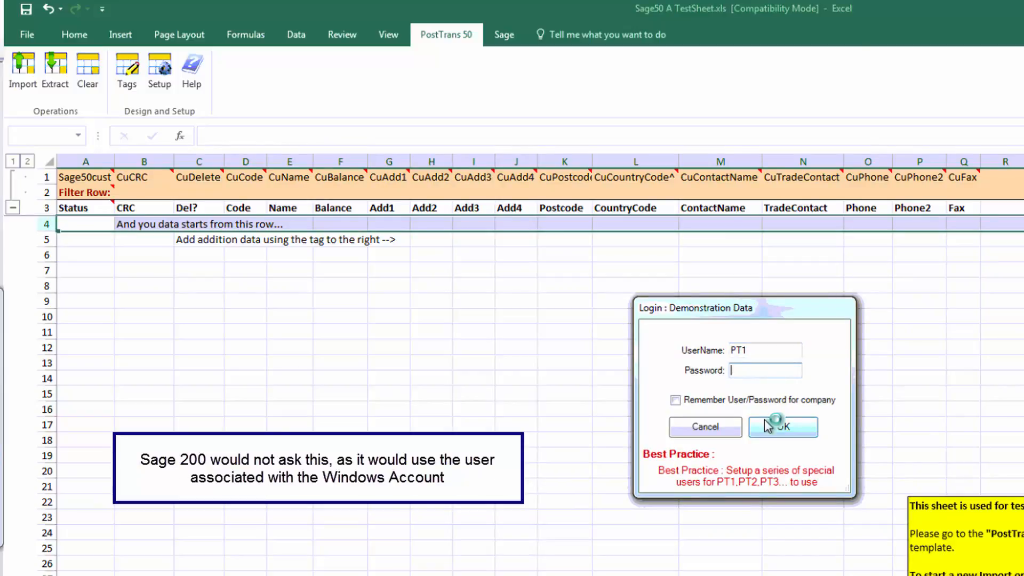
text(x)
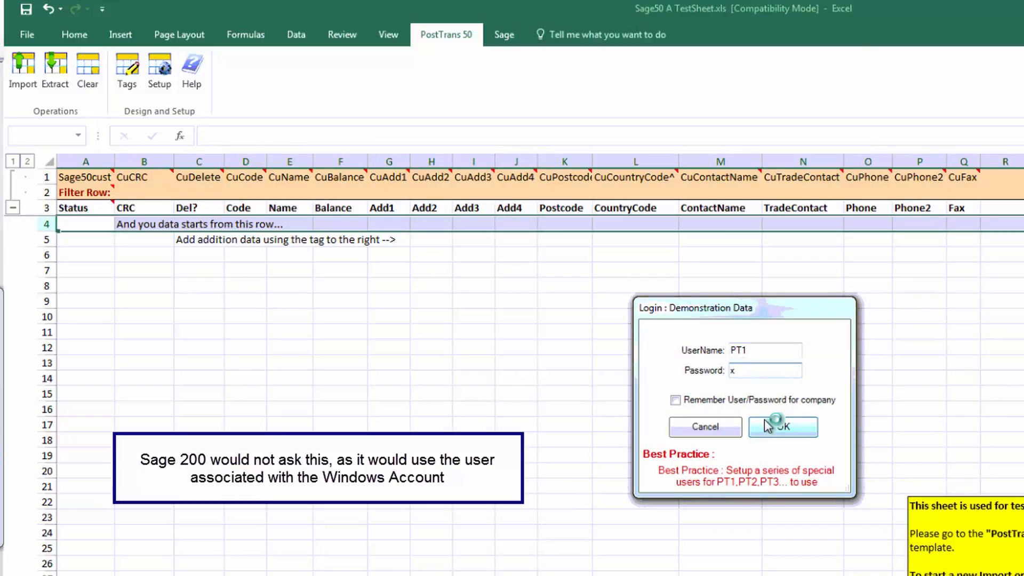
click(676, 401)
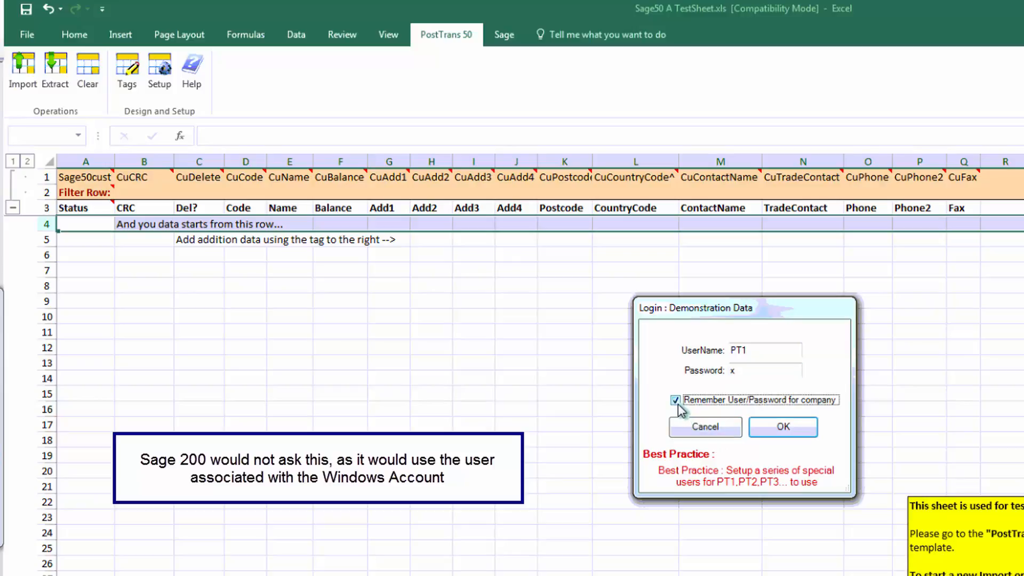
click(772, 437)
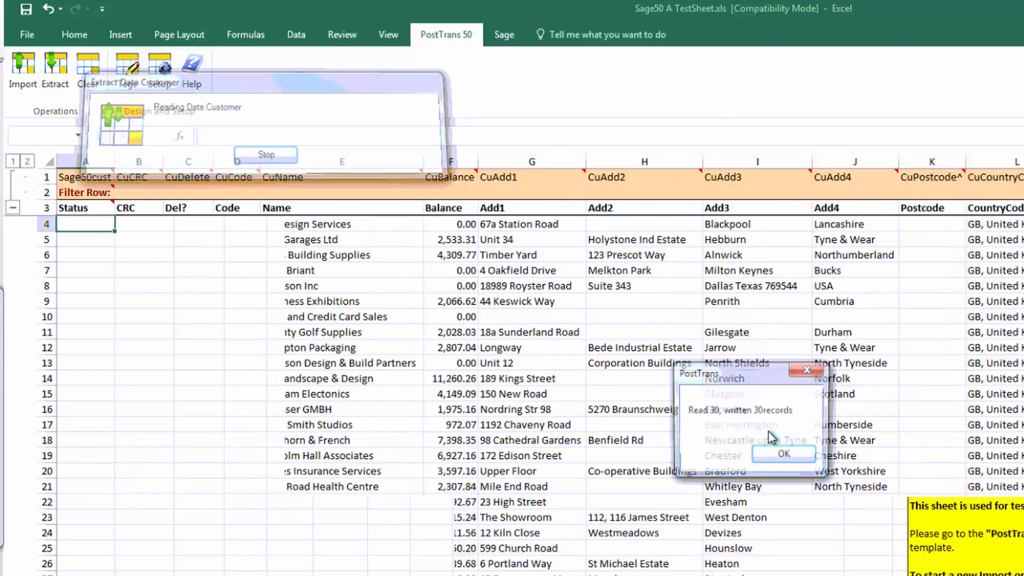
click(776, 459)
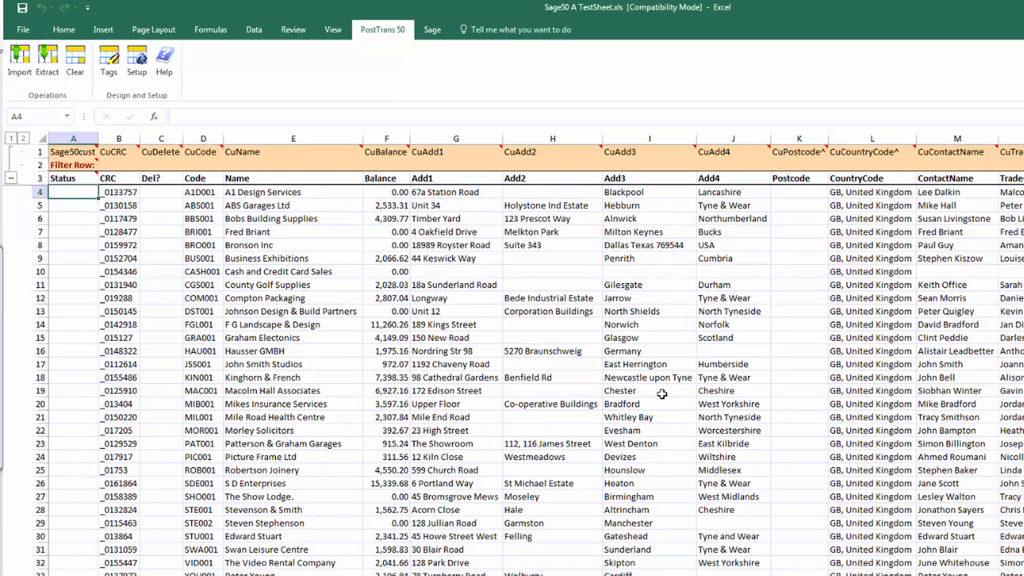
Step: Add a full stop to the customer name in E16 so it reads "Hausser GMBH."
click(293, 351)
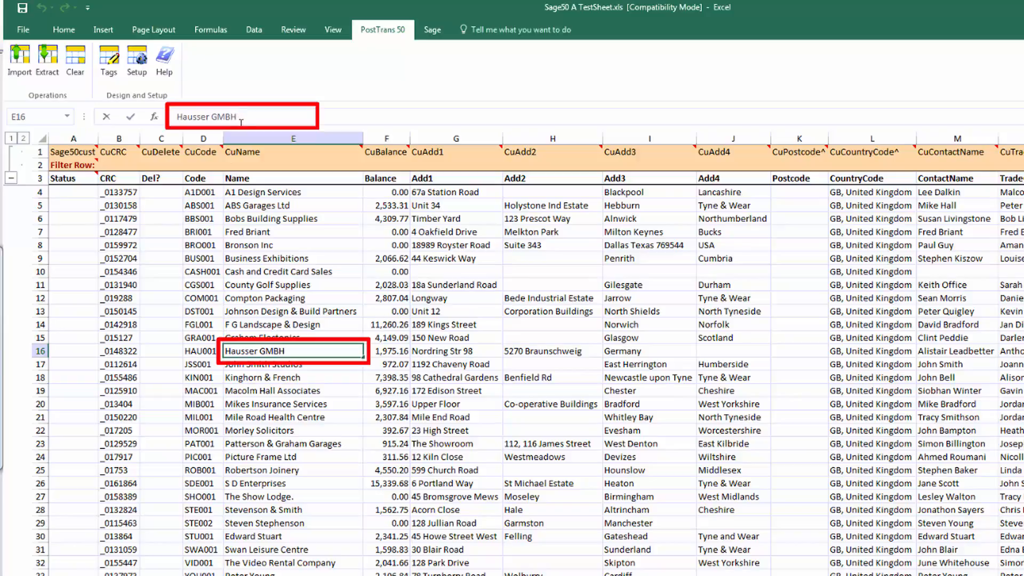
text(.)
drag(261, 261, 259, 274)
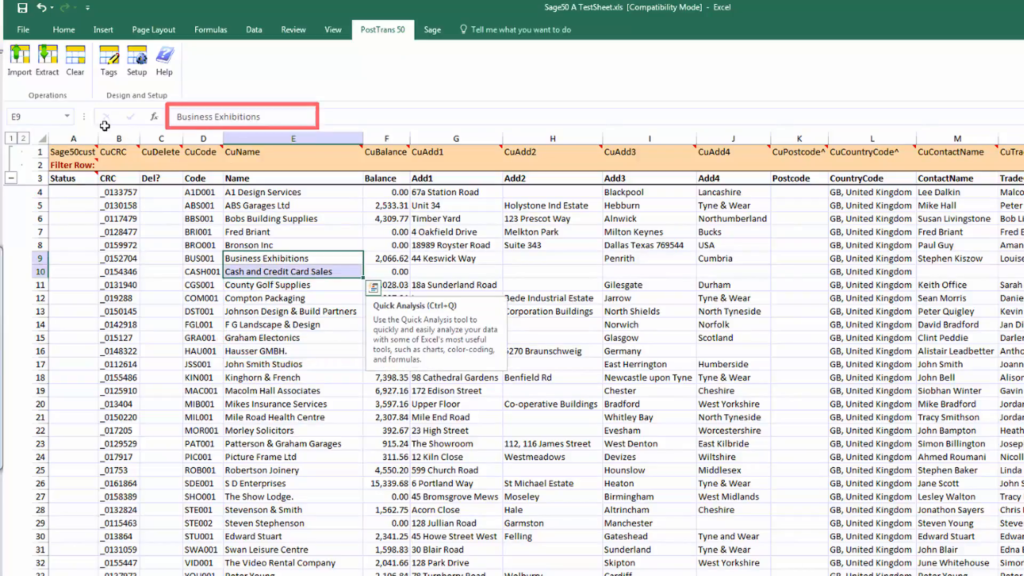
Step: Import the customer sheet into DEMO01 Demonstration Data with the listed customer defaults and check the status of row 16 in A16
click(21, 63)
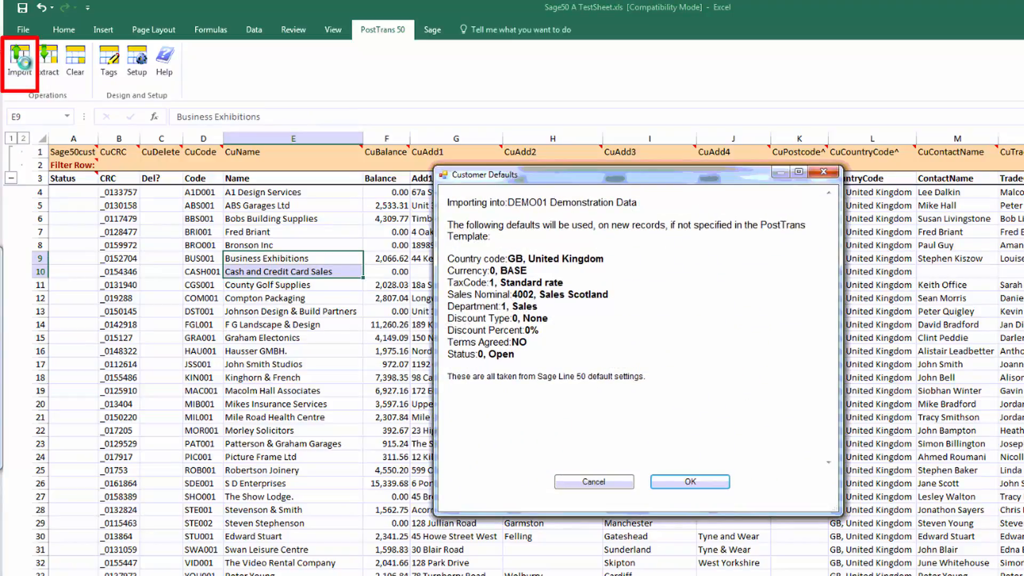
click(690, 482)
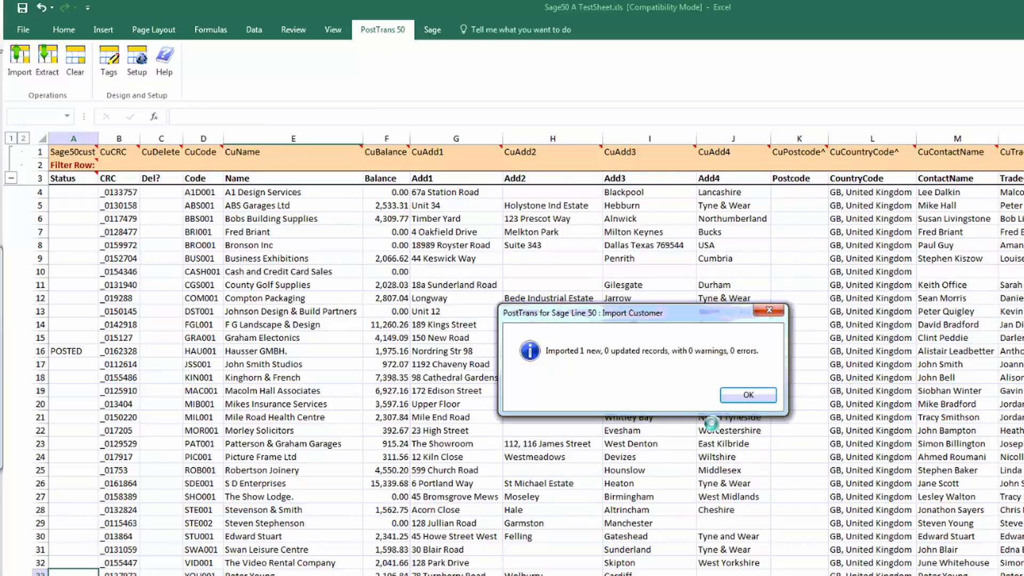
click(738, 396)
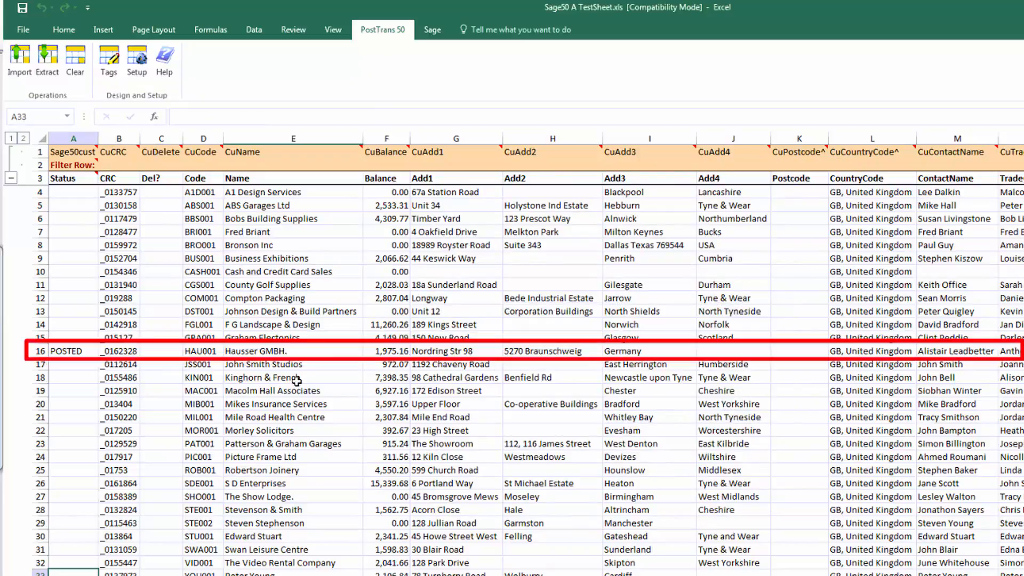
click(76, 352)
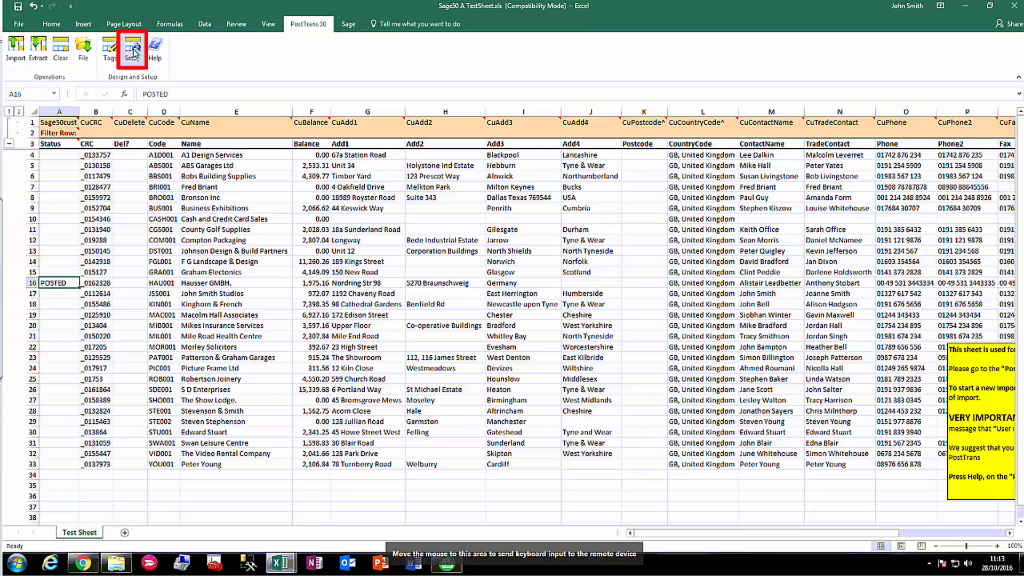
Step: Check for PostTrans updates without installing any, and review the software and licence information in the system setup
click(133, 52)
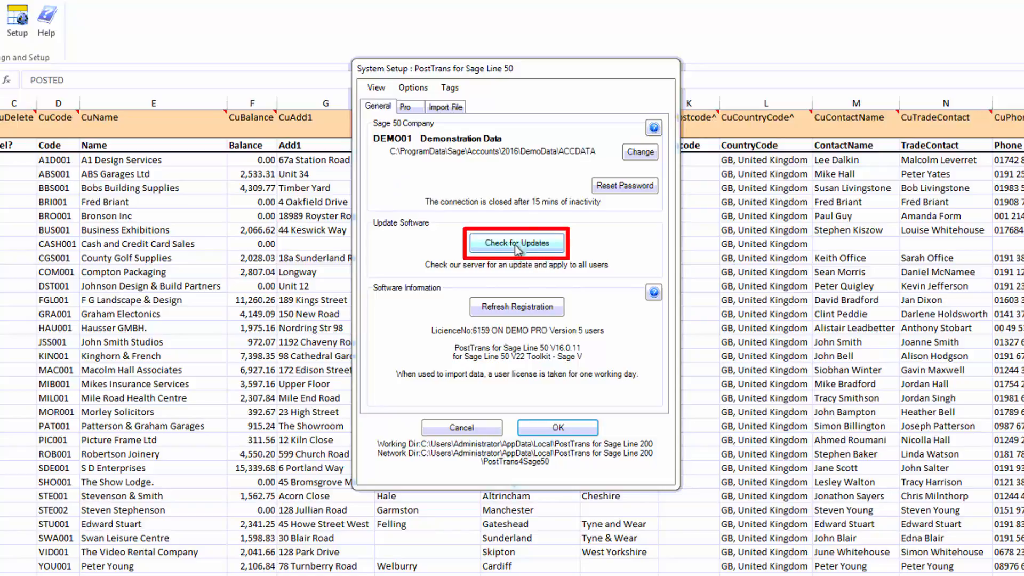
click(516, 246)
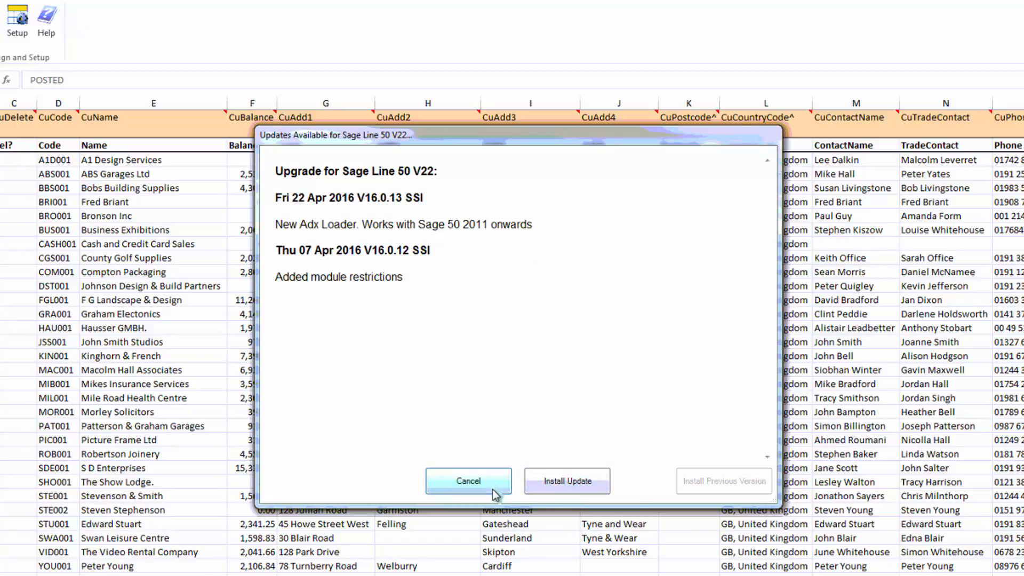
click(469, 481)
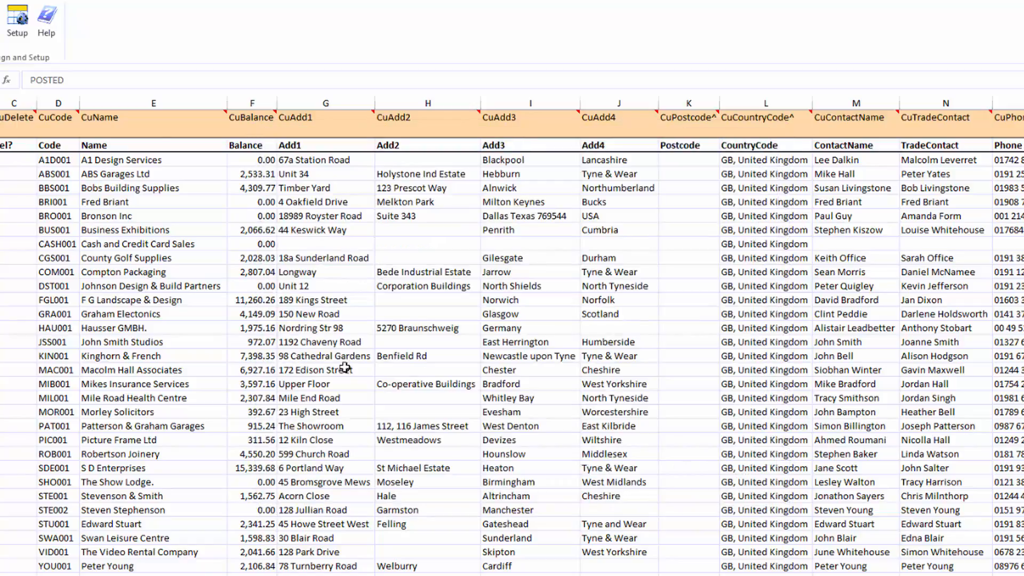
click(18, 33)
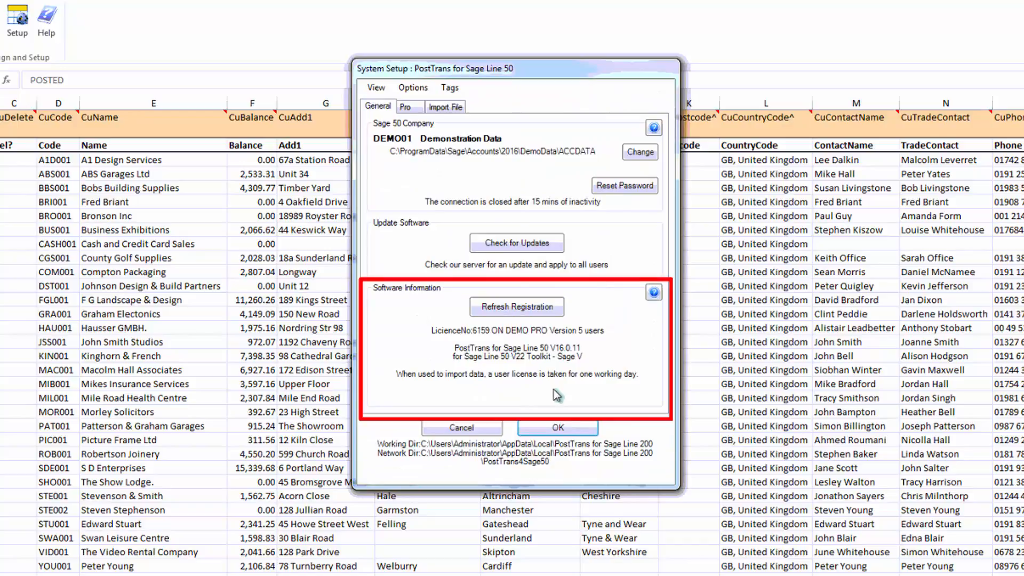
click(465, 428)
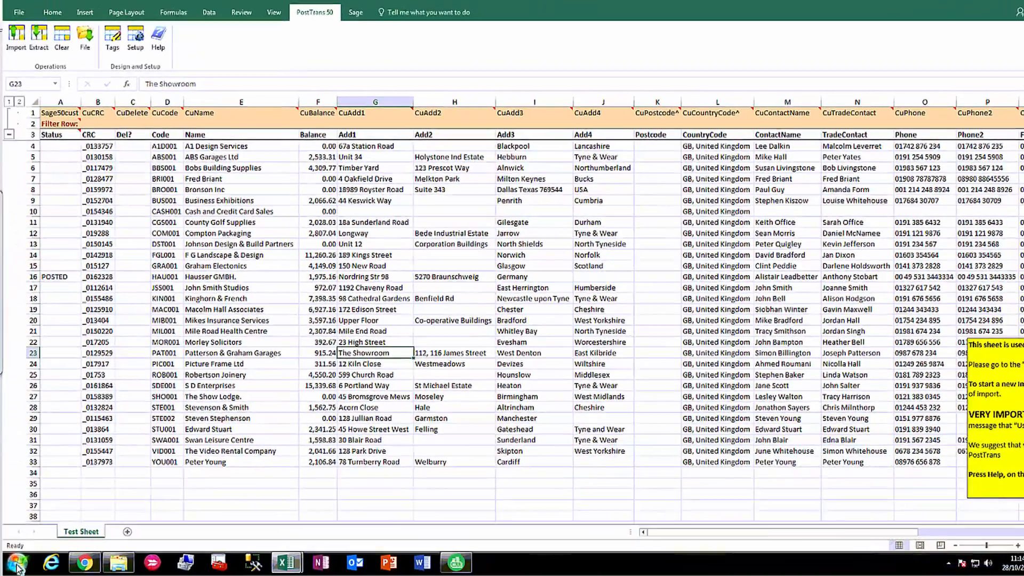
Step: Examine the add-in and uninstall entries in the PostTrans for Sage 50 folder among the Windows programs, and return to the sheet
click(18, 564)
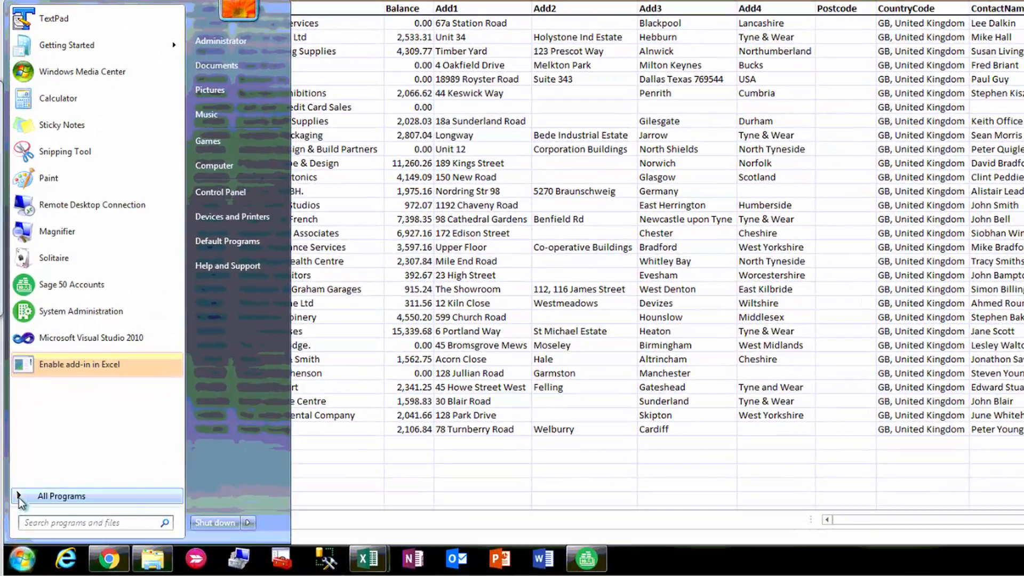
click(21, 498)
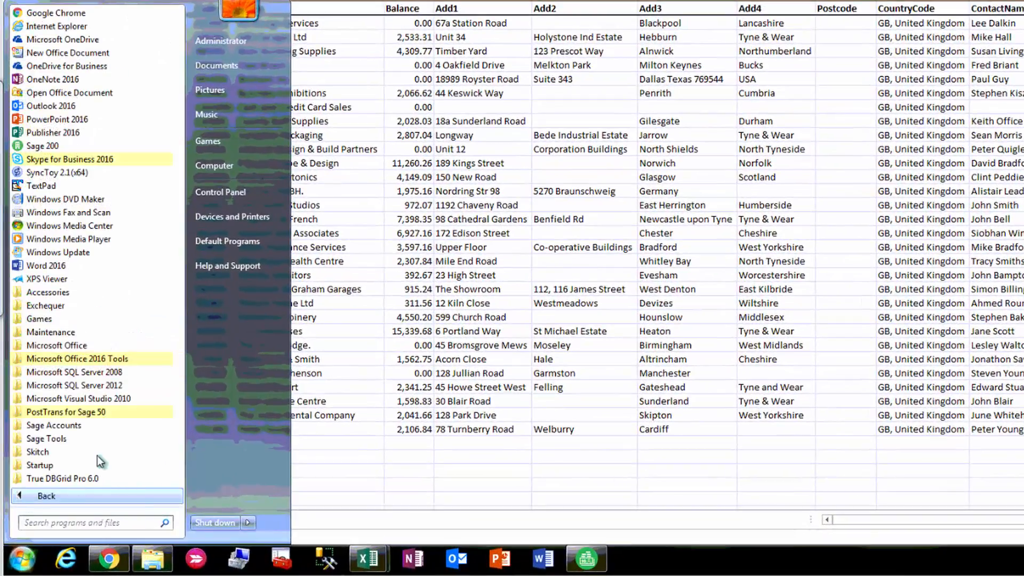
click(85, 413)
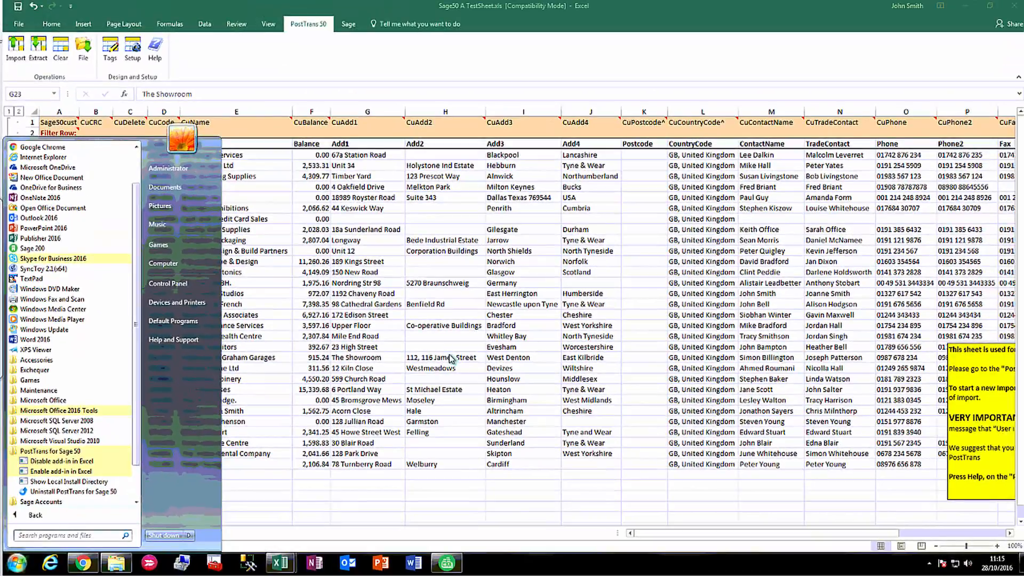
click(593, 291)
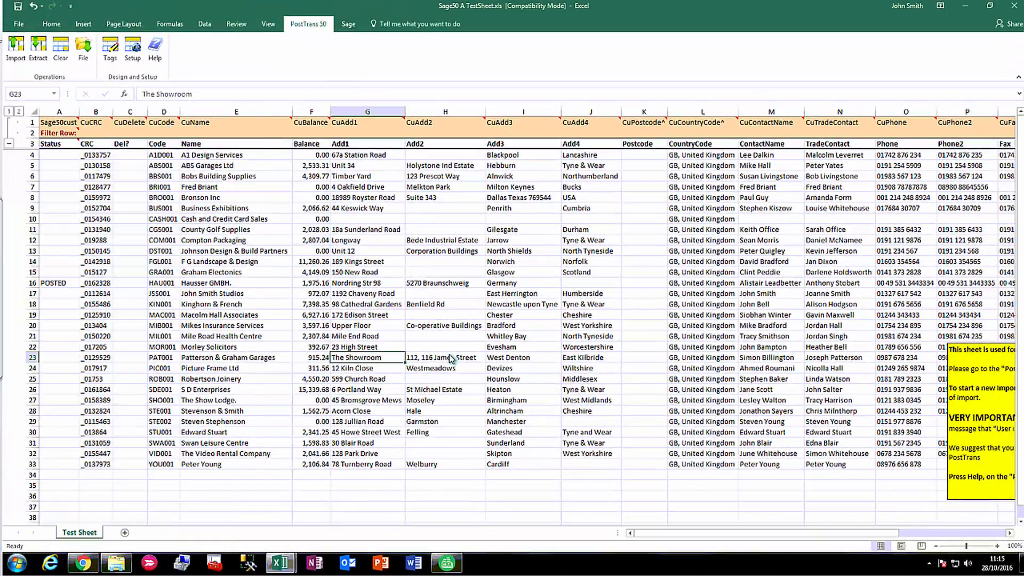